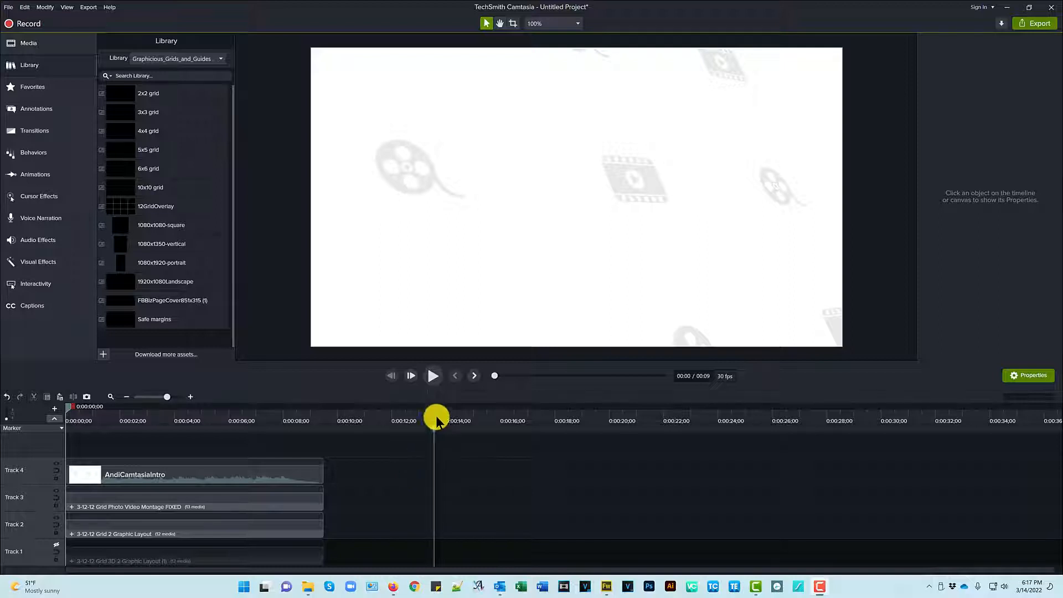
- Play the intro clip on Track 4 nearly to its end, and hide Tracks 4 and 3
{"action": "left_click", "coordinate": [433, 376]}
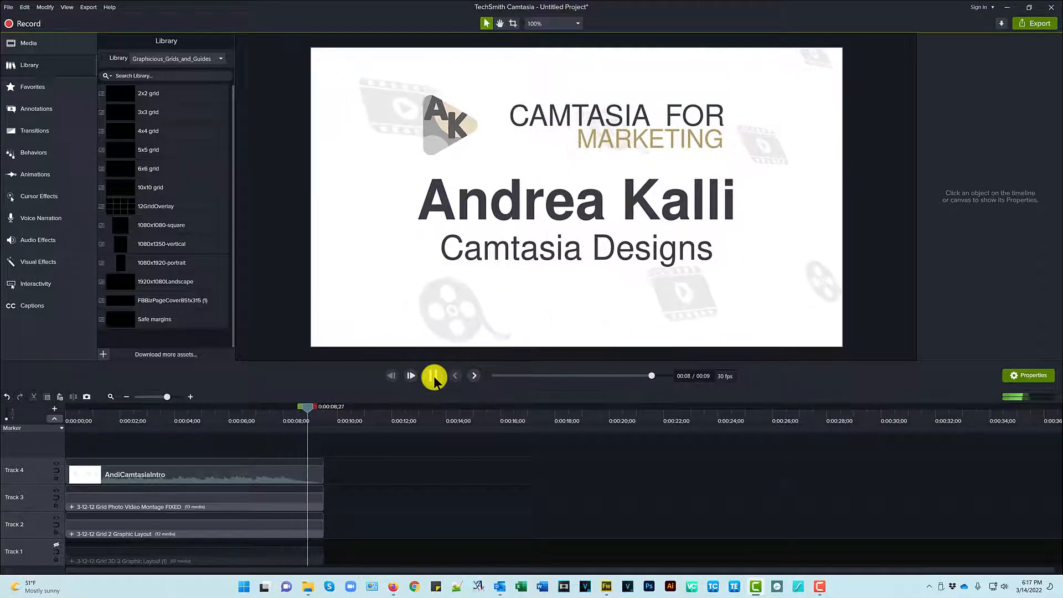
{"action": "left_click", "coordinate": [434, 376]}
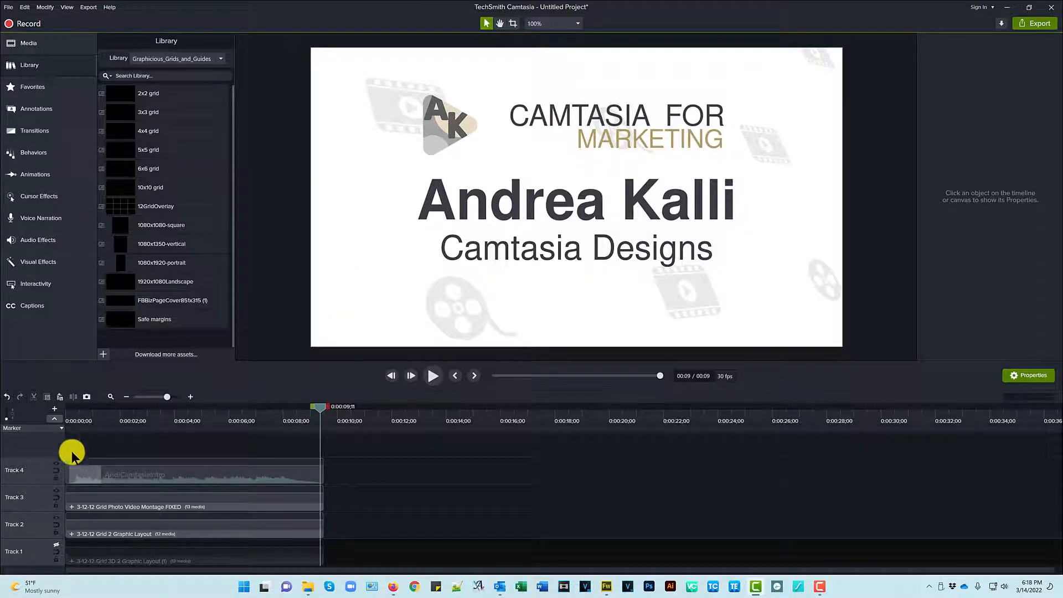
{"action": "left_click", "coordinate": [56, 464]}
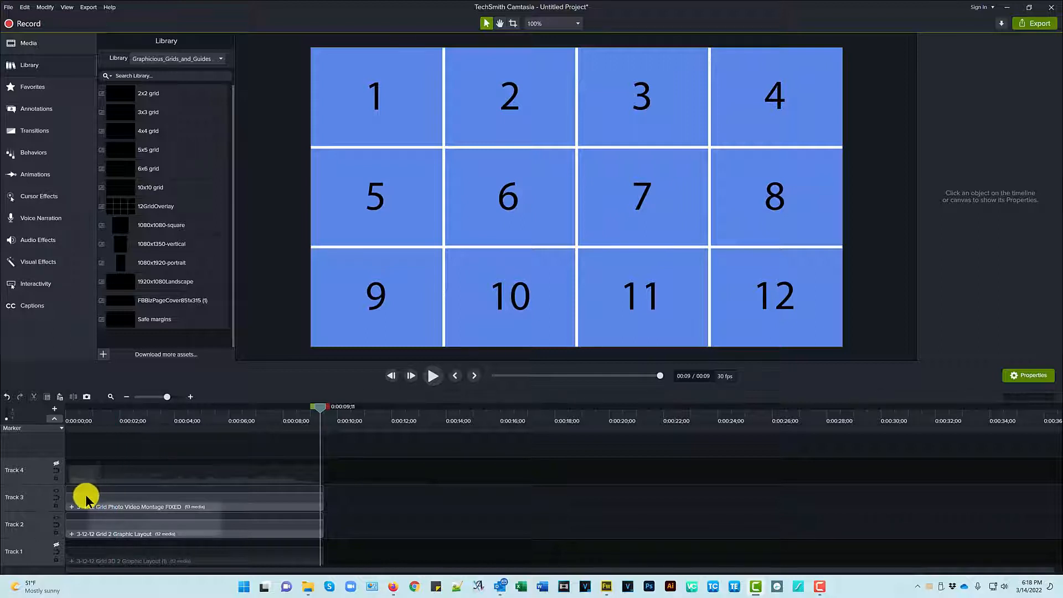
{"action": "left_click", "coordinate": [57, 493]}
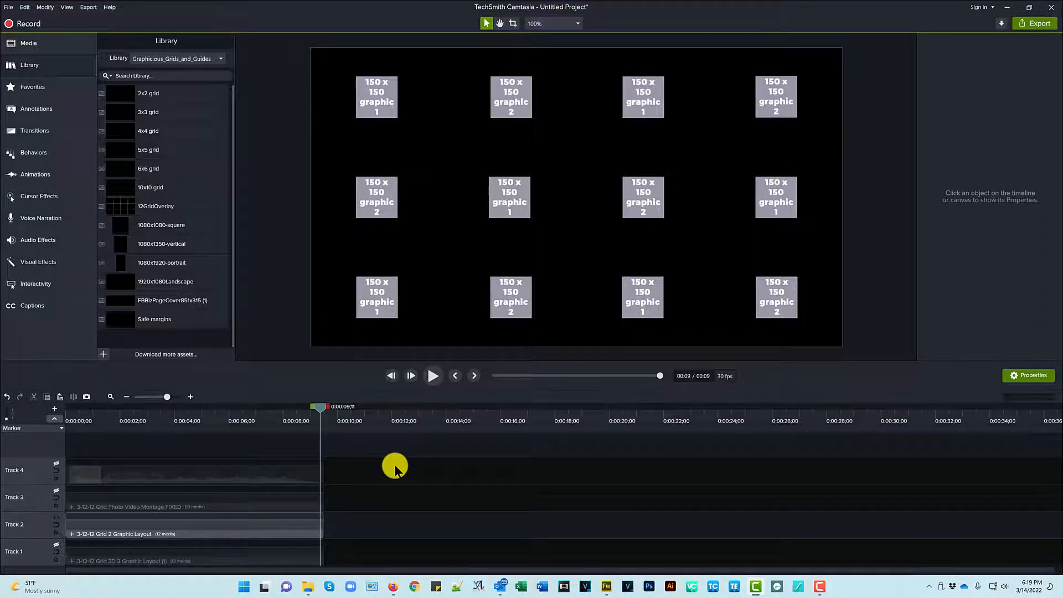
- In the 3-12-12 Grid 2 Graphic Layout group, replace Graphic1 with the film strip play icon and Graphic2 with the film reel icon
{"action": "left_click", "coordinate": [99, 520]}
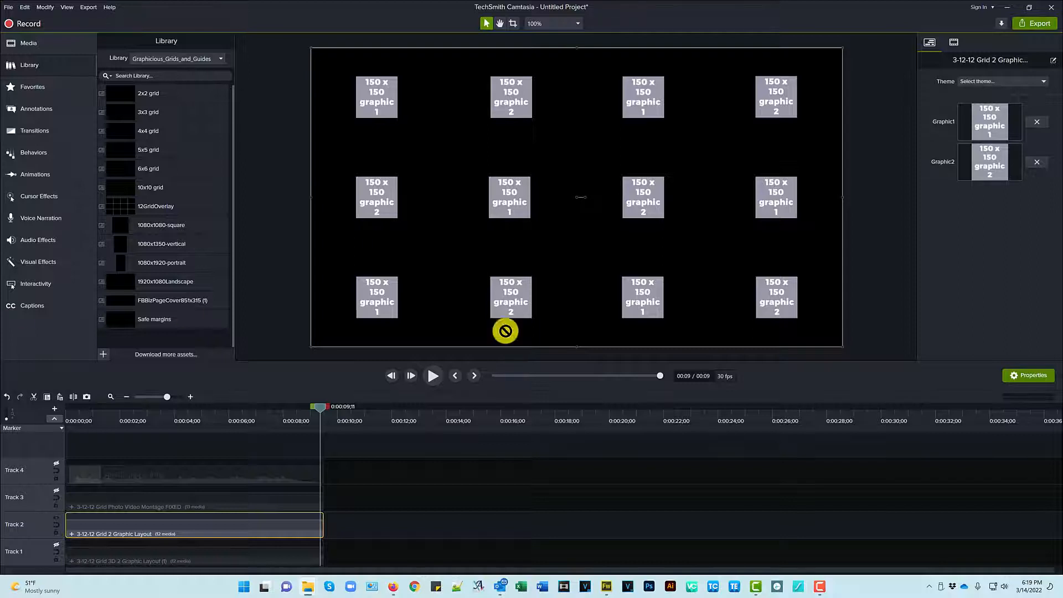
{"action": "left_click_drag", "start_coordinate": [992, 121], "coordinate": [992, 119]}
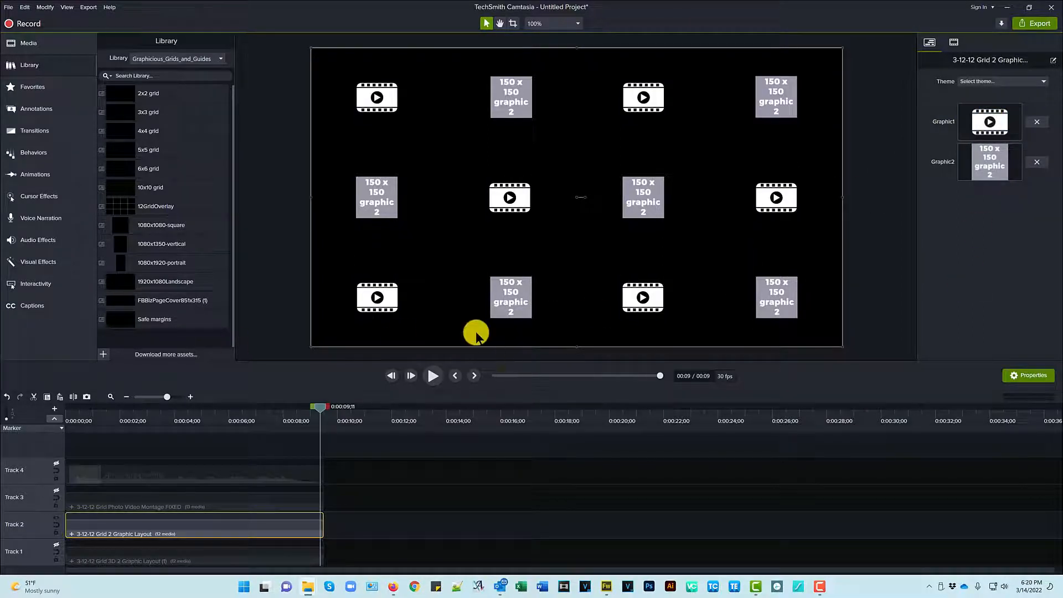
{"action": "left_click_drag", "start_coordinate": [476, 333], "coordinate": [989, 168]}
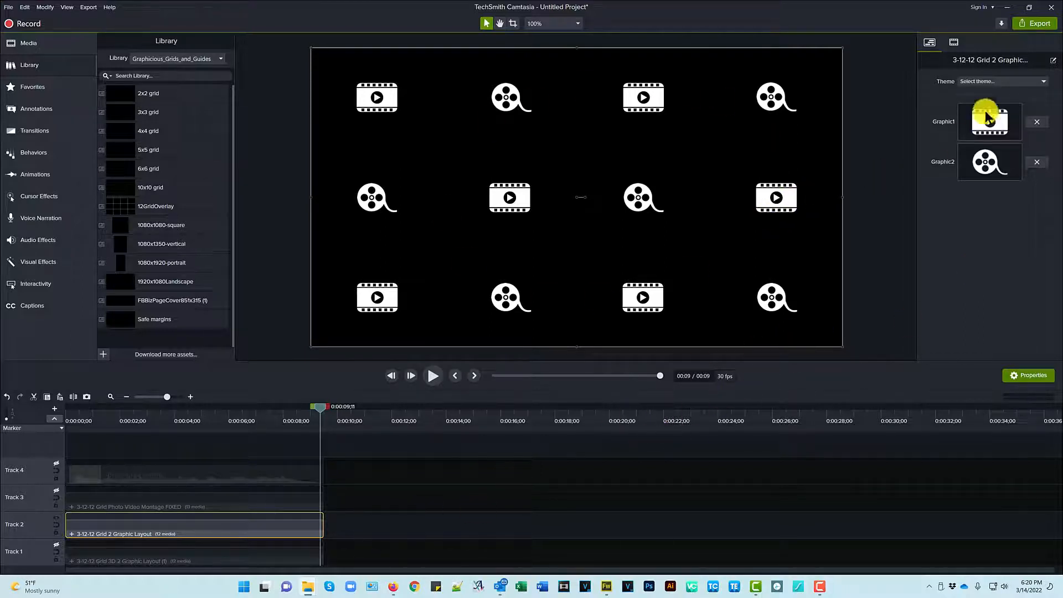
{"action": "left_click", "coordinate": [953, 45]}
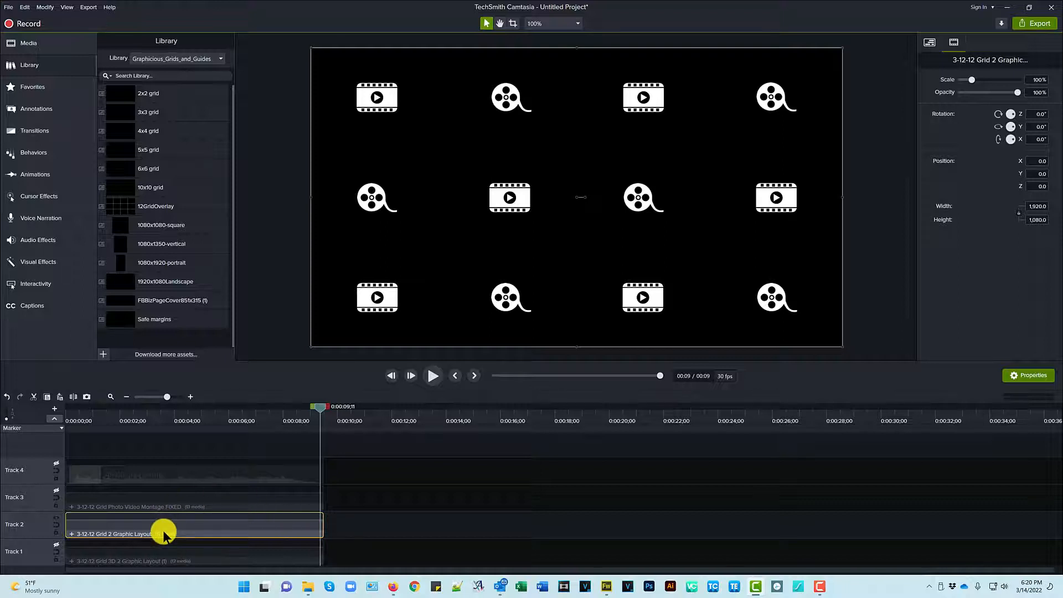
- Hide Track 2, show Track 1, and display the visual properties of the 3-12-12 Grid 3D 2 Graphic Layout group
{"action": "left_click", "coordinate": [56, 518]}
{"action": "left_click", "coordinate": [56, 545]}
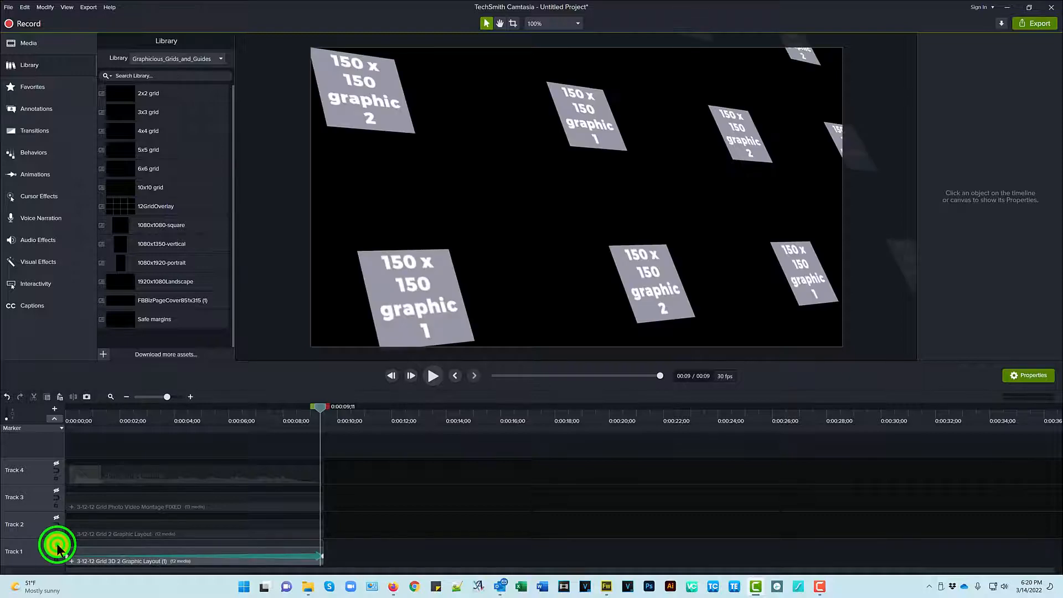
{"action": "left_click", "coordinate": [207, 551]}
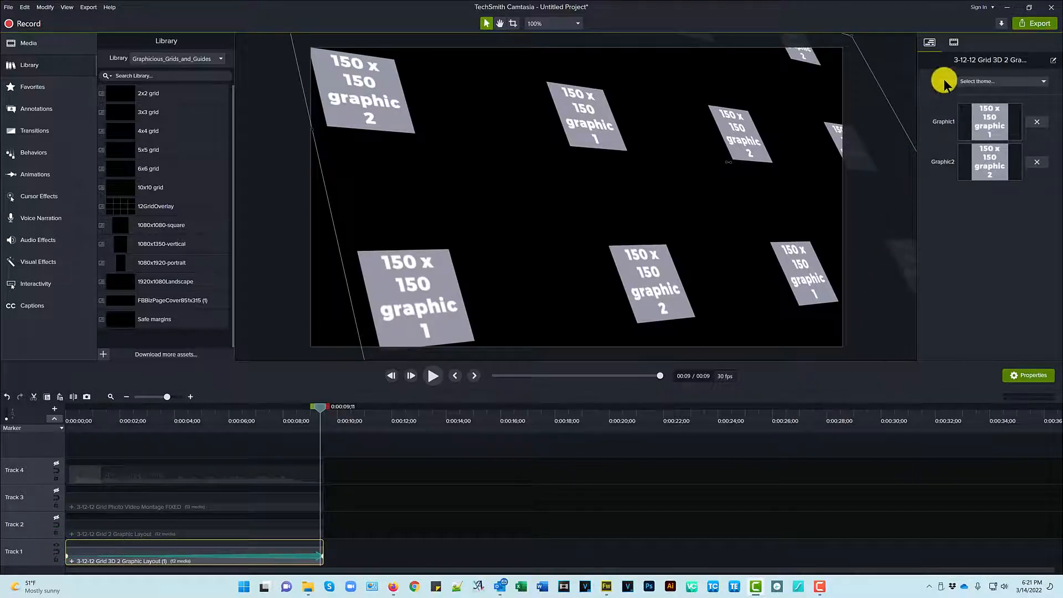
{"action": "left_click", "coordinate": [953, 45]}
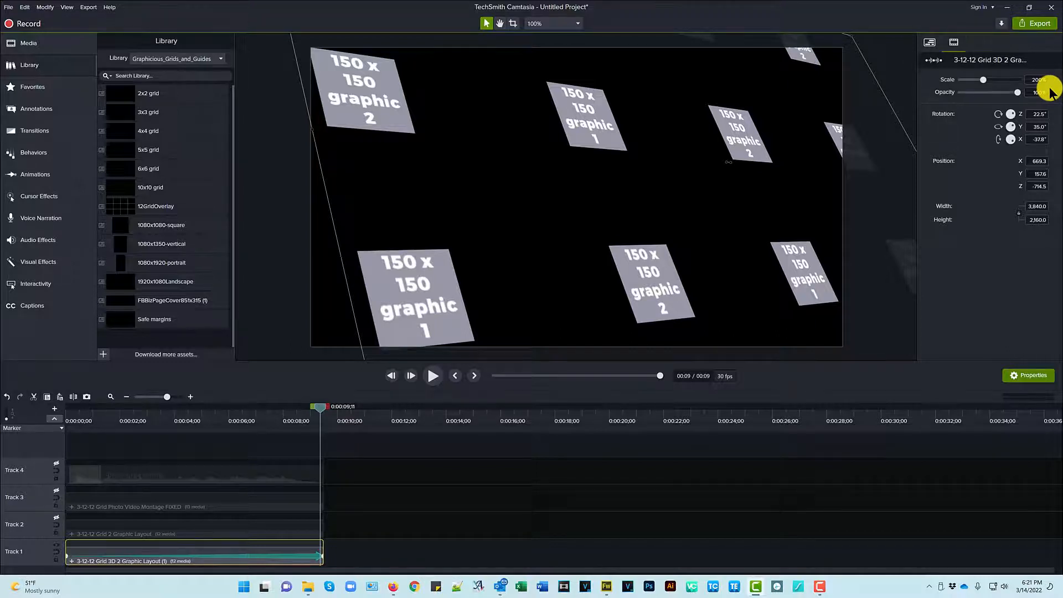
{"action": "scroll", "coordinate": [518, 186], "scroll_direction": "down", "scroll_amount": 4}
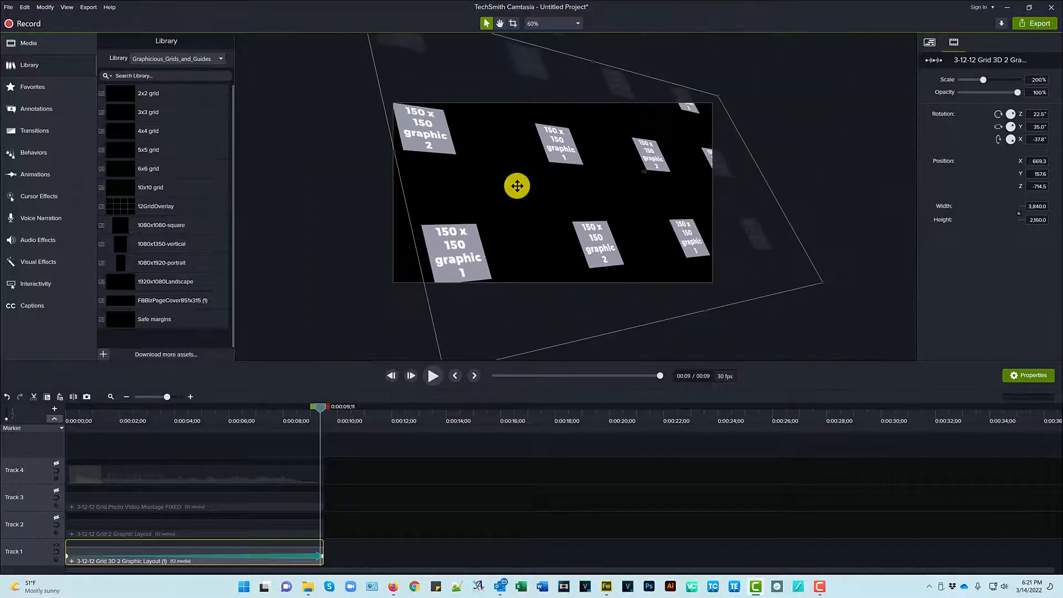
{"action": "scroll", "coordinate": [518, 185], "scroll_direction": "down", "scroll_amount": 3}
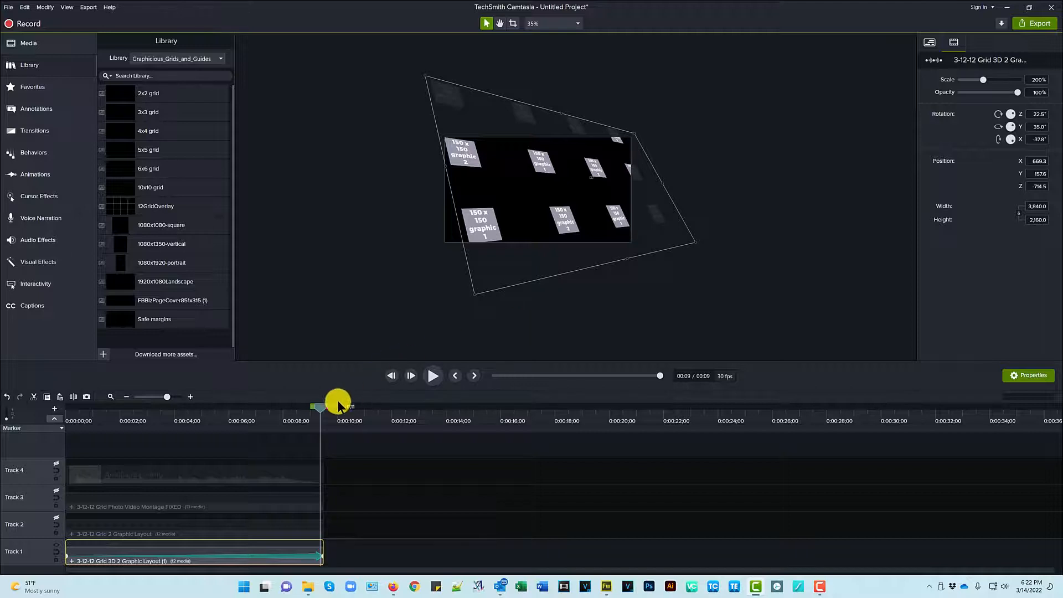
- Return the playhead to the timeline start and set the easing of the 3D grid group's animation to Linear
{"action": "left_click", "coordinate": [323, 409]}
{"action": "left_click_drag", "start_coordinate": [323, 411], "coordinate": [69, 437]}
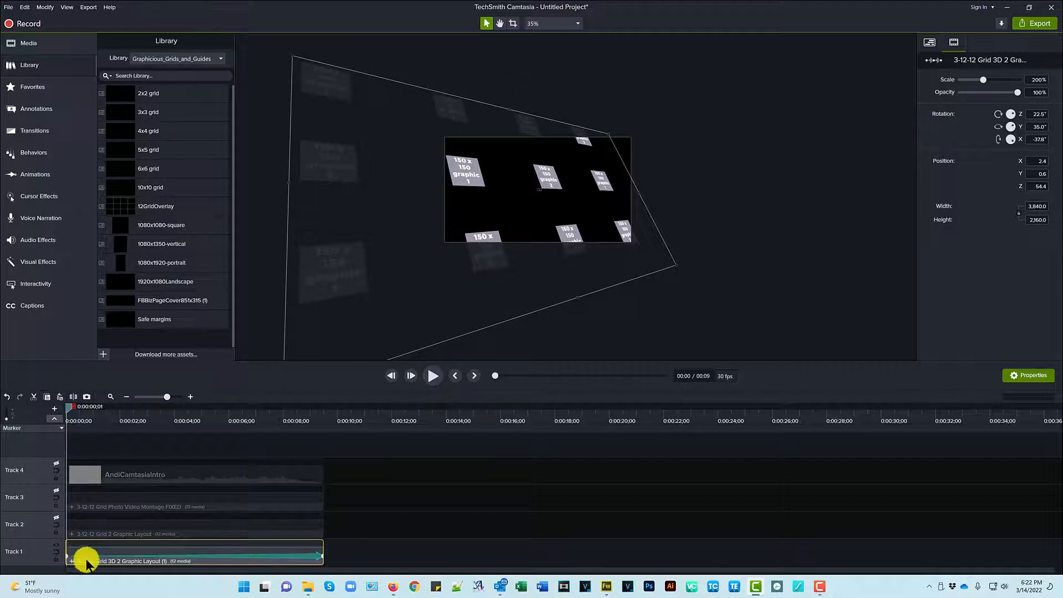
{"action": "left_click", "coordinate": [293, 557]}
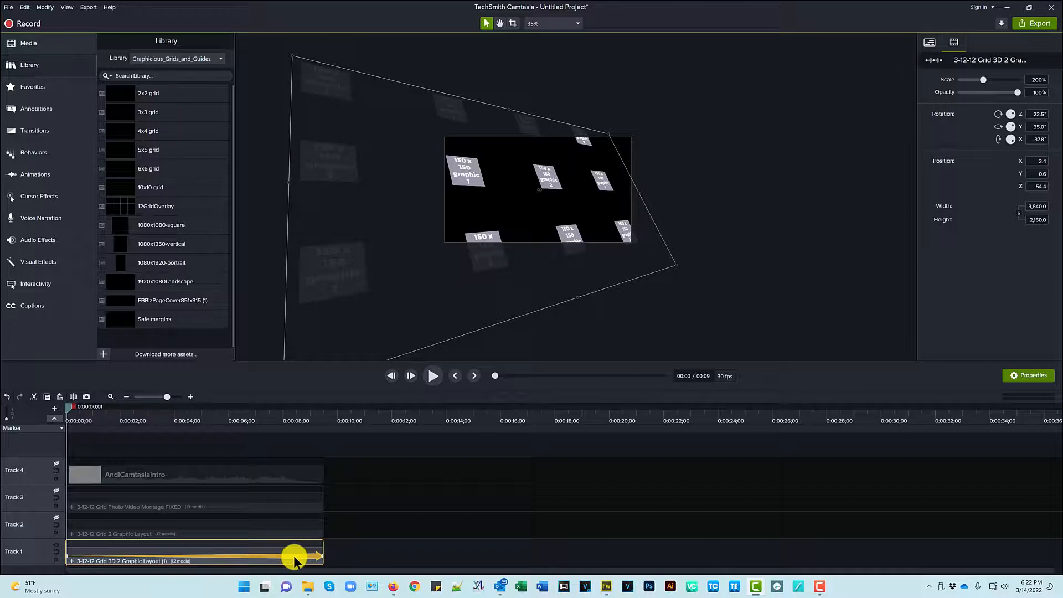
{"action": "right_click", "coordinate": [293, 557]}
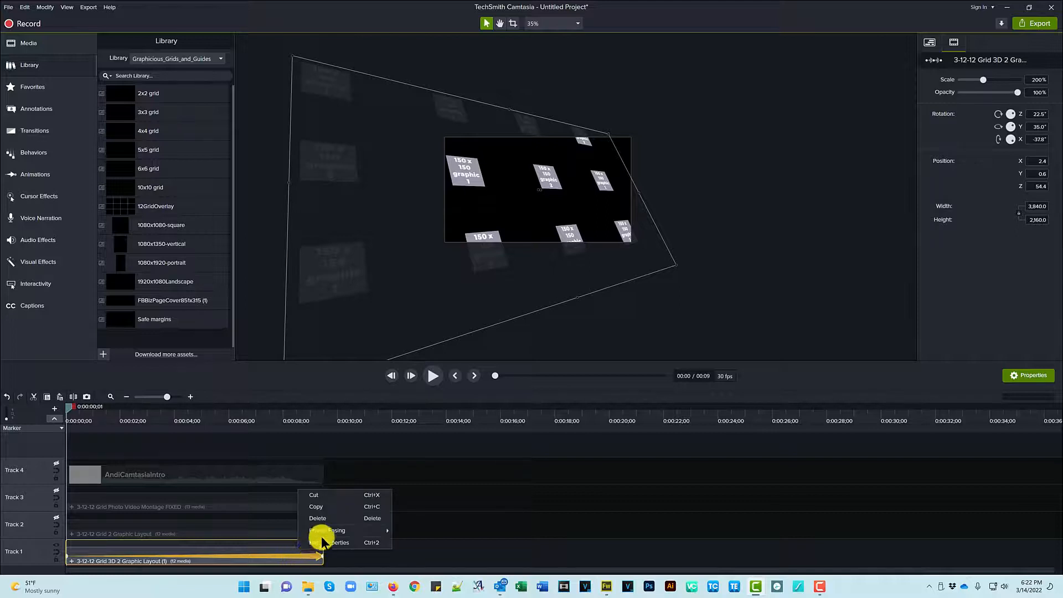
{"action": "mouse_move", "coordinate": [326, 529]}
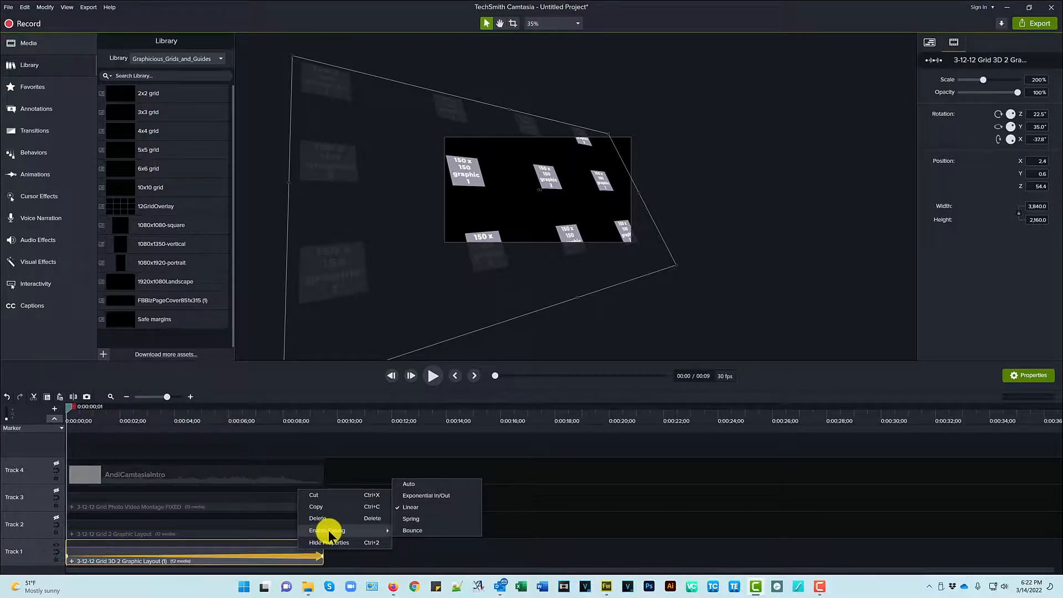
{"action": "left_click", "coordinate": [410, 507]}
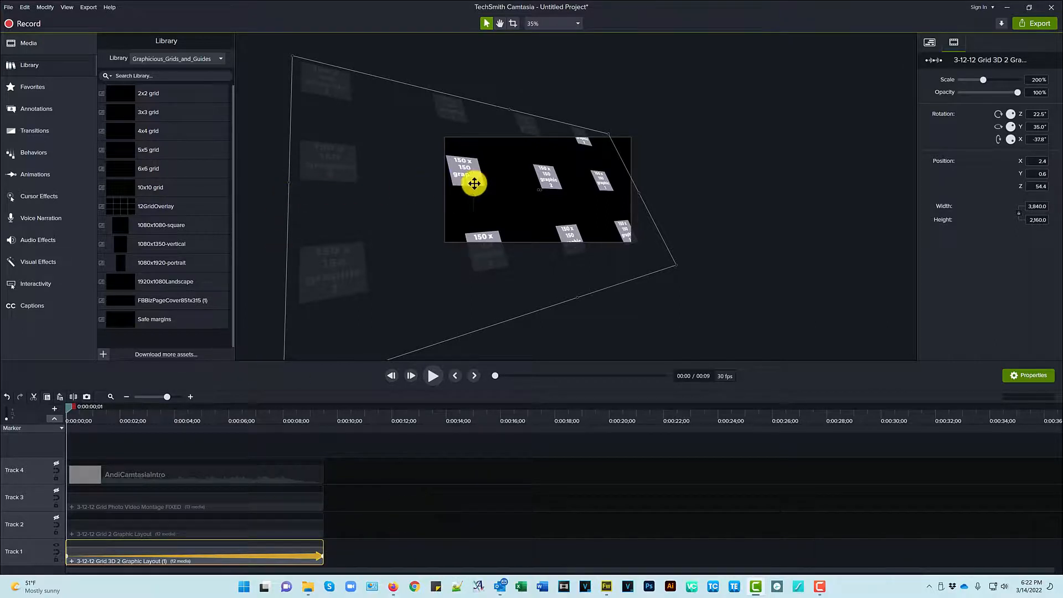
- Scrub through the 3D grid group's animation on Track 1, and play it from the start to just past nine seconds
{"action": "left_click", "coordinate": [63, 556]}
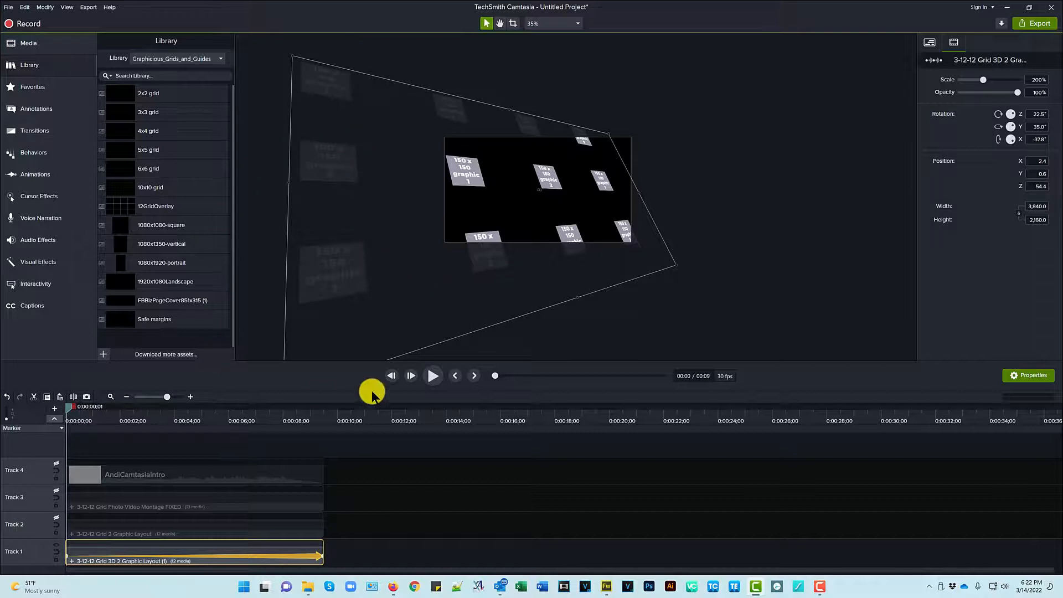
{"action": "left_click", "coordinate": [68, 411]}
{"action": "left_click_drag", "start_coordinate": [69, 412], "coordinate": [325, 419]}
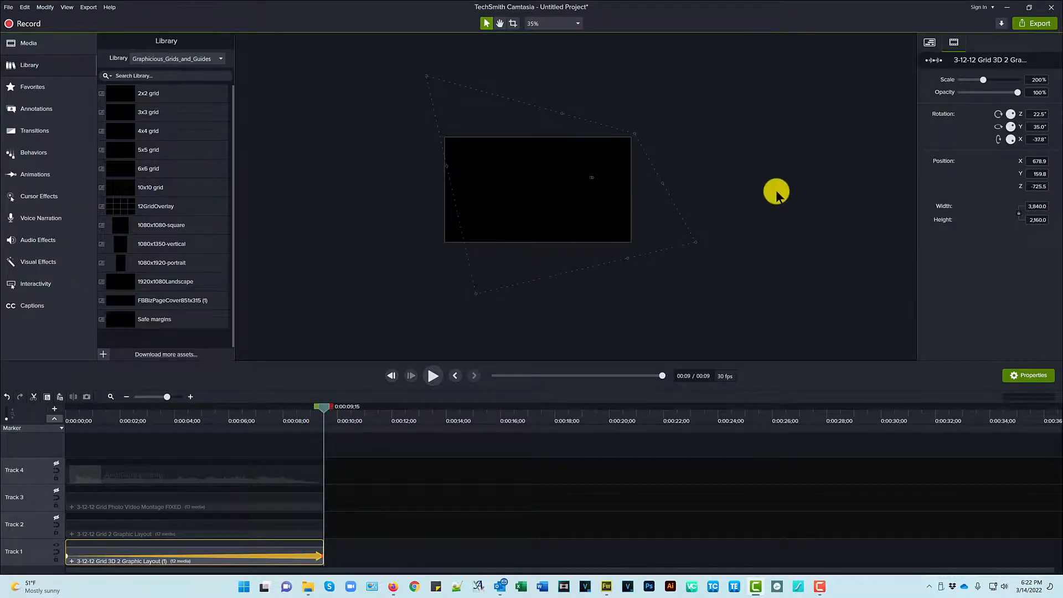
{"action": "left_click_drag", "start_coordinate": [325, 407], "coordinate": [62, 450]}
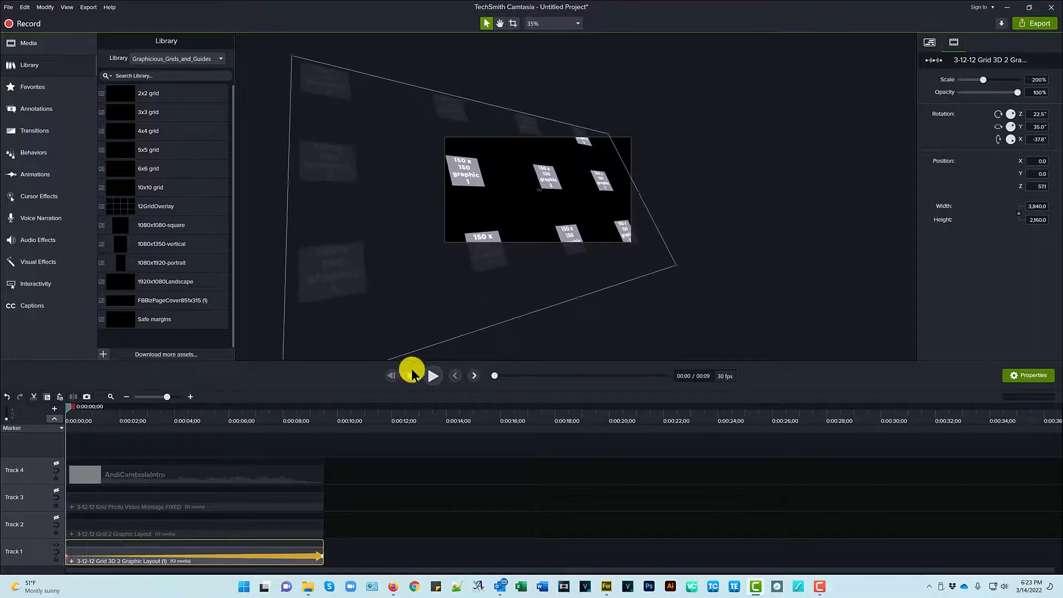
{"action": "left_click", "coordinate": [432, 378]}
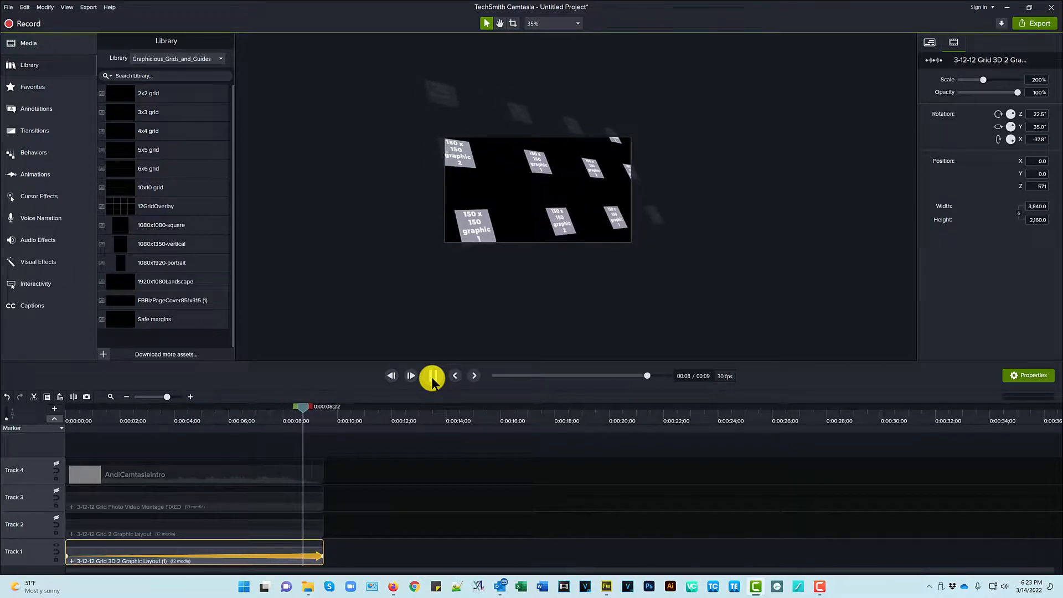
{"action": "left_click", "coordinate": [432, 378]}
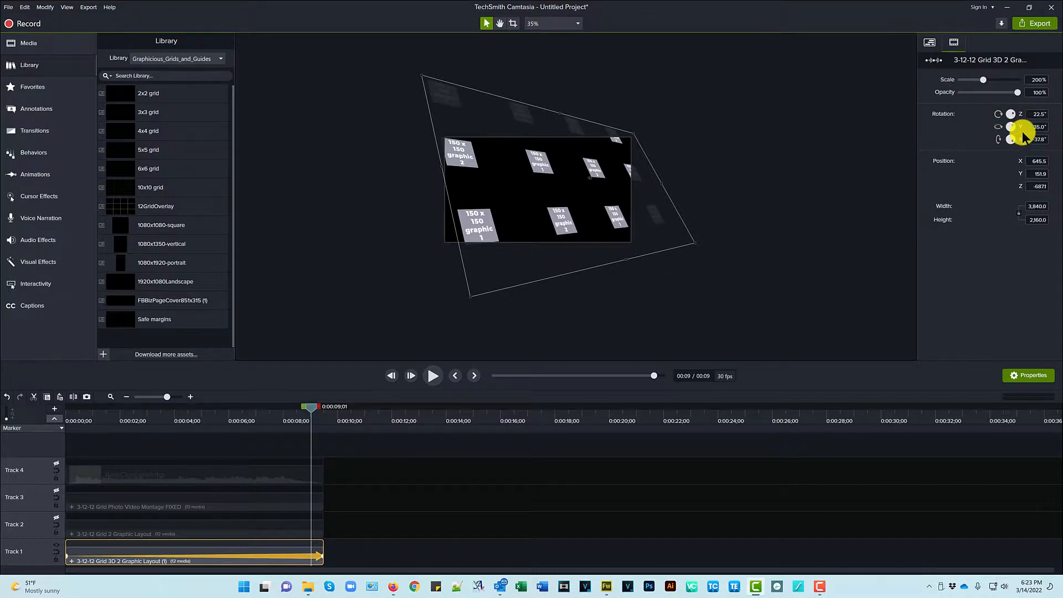
- Hide Track 1, show Track 4 again, and play the intro clip from the start of the timeline
{"action": "left_click", "coordinate": [1023, 146]}
{"action": "left_click", "coordinate": [205, 440]}
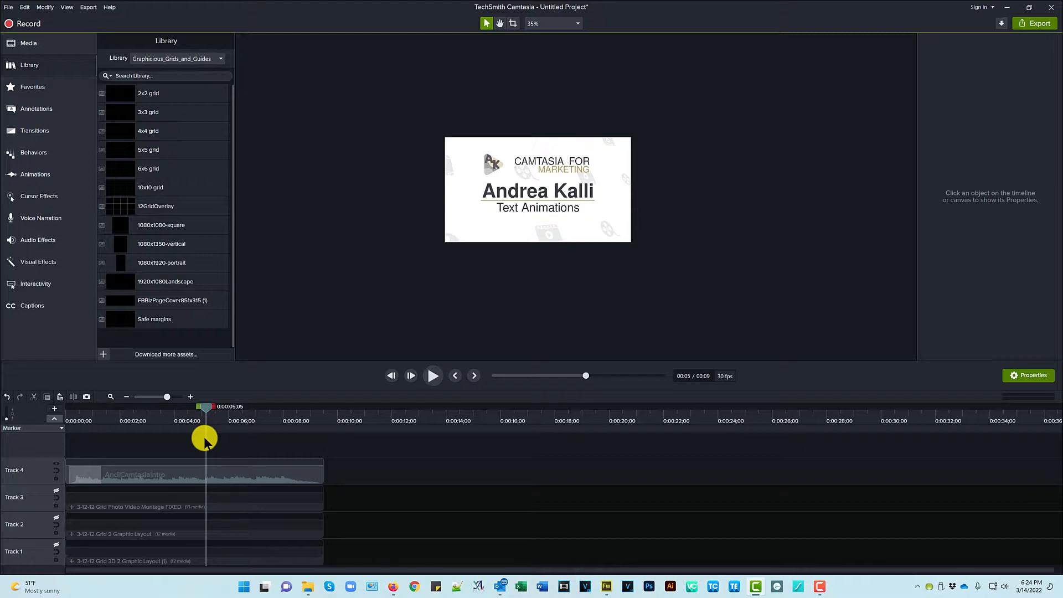
{"action": "scroll", "coordinate": [529, 195], "scroll_direction": "up", "scroll_amount": 5, "text": "ctrl"}
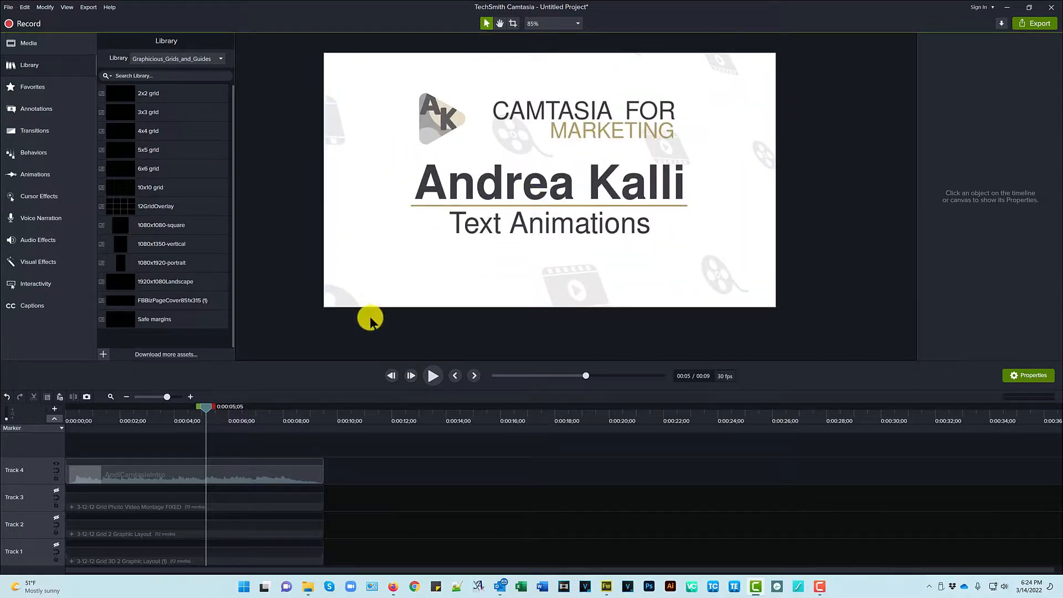
{"action": "left_click_drag", "start_coordinate": [209, 409], "coordinate": [62, 431]}
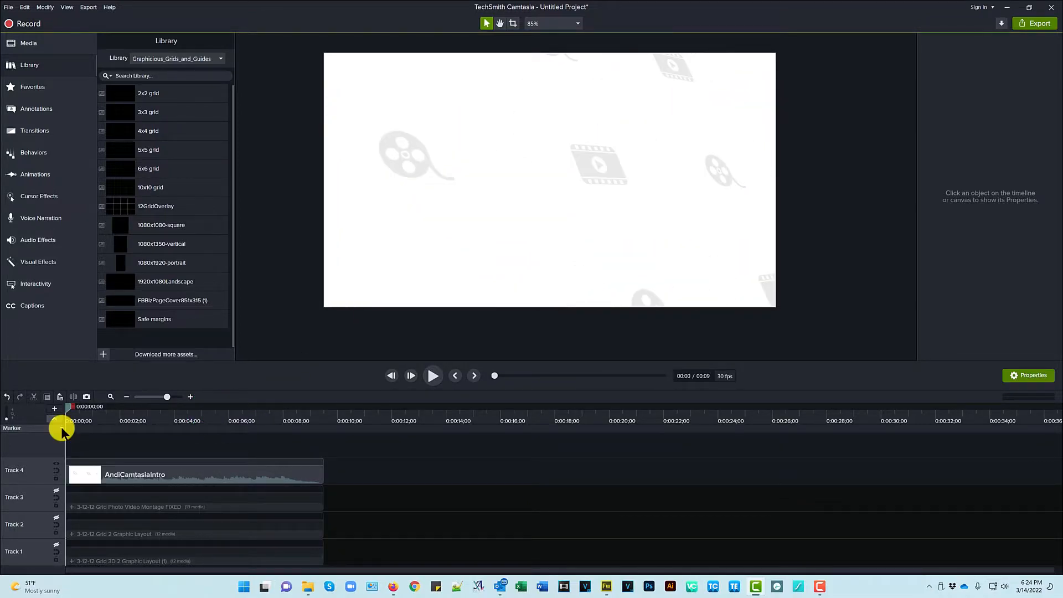
{"action": "left_click", "coordinate": [433, 377]}
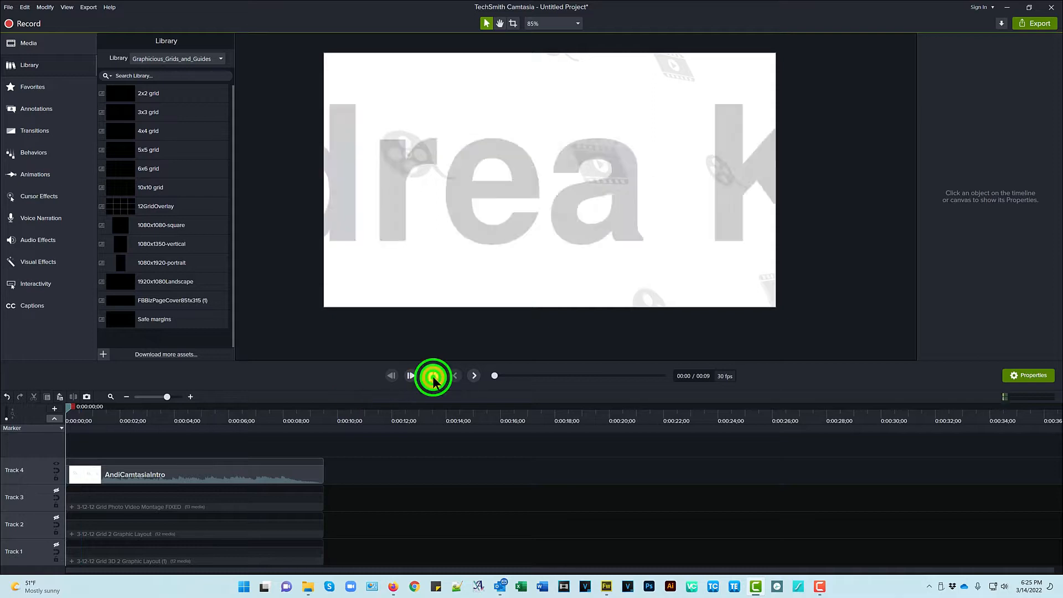